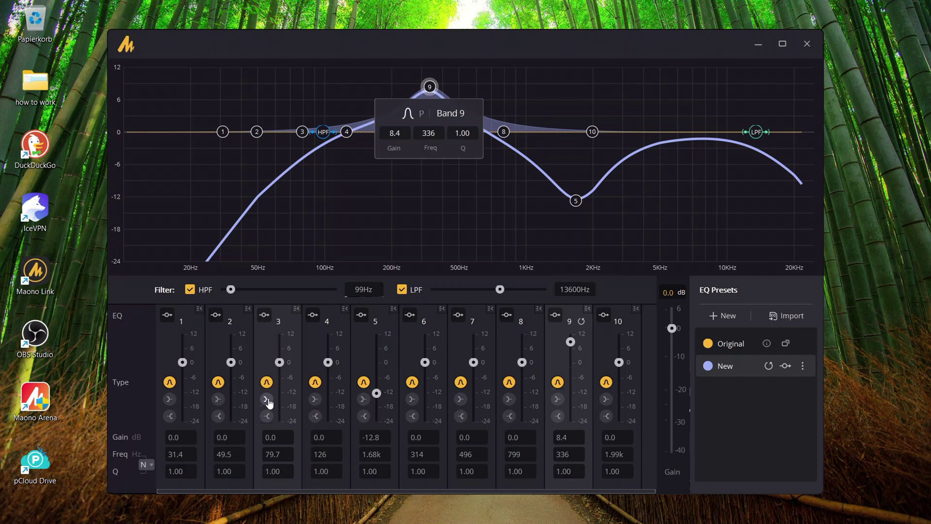
- Set EQ Band 3 to a low shelf, then return to the Basic page (gain 33, headphones 100, gate -25)
{"action": "left_click", "coordinate": [267, 400]}
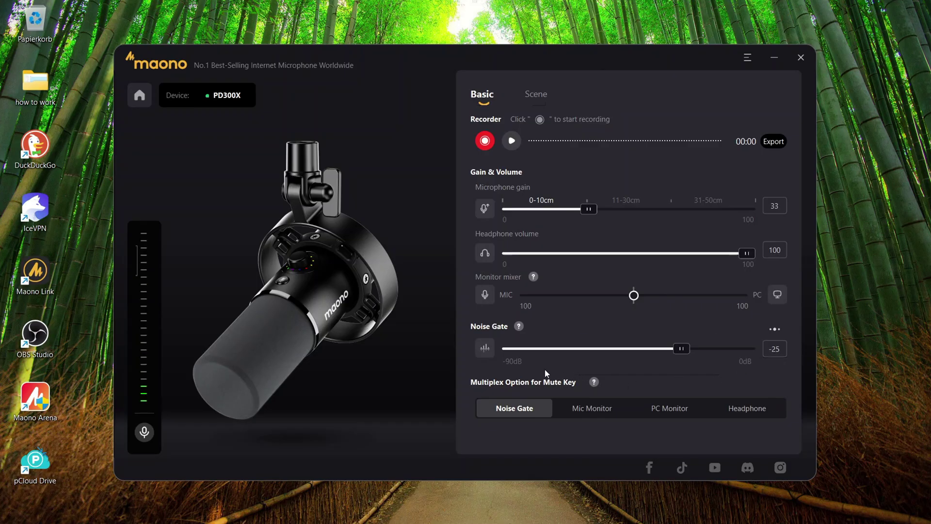
- Disable the noise gate and bring up the Scene page with EQ presets, compressor and limiter
{"action": "left_click", "coordinate": [483, 347]}
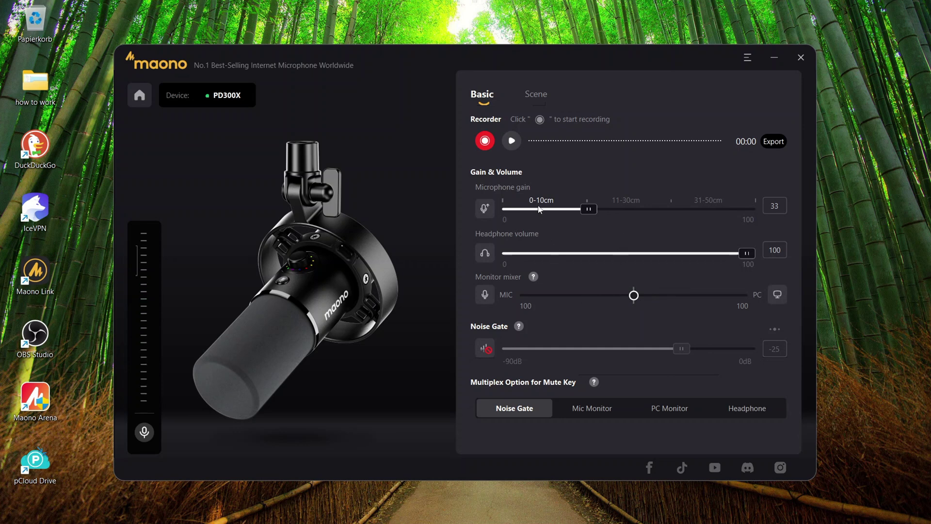
{"action": "left_click", "coordinate": [537, 94]}
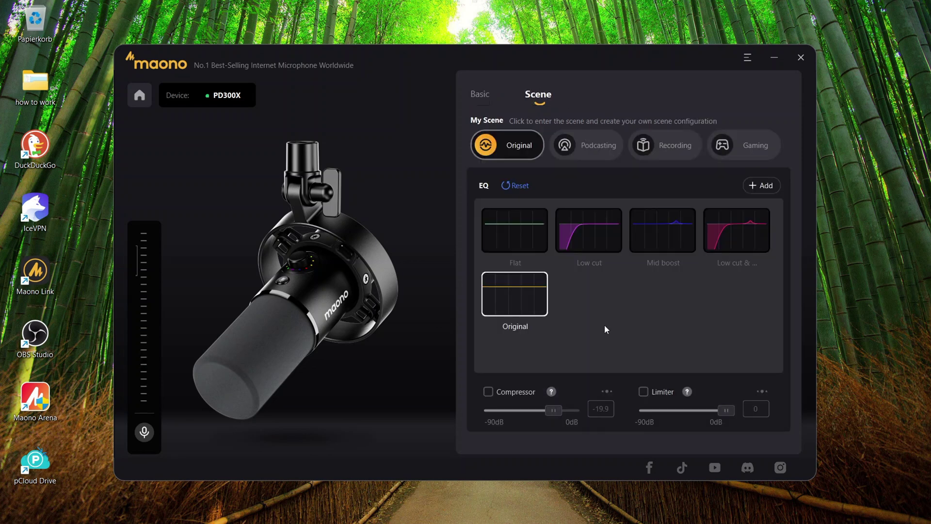
- Apply the Flat EQ preset and enable the compressor at -19.9 and limiter at 0
{"action": "mouse_move", "coordinate": [527, 300]}
{"action": "left_click", "coordinate": [512, 226]}
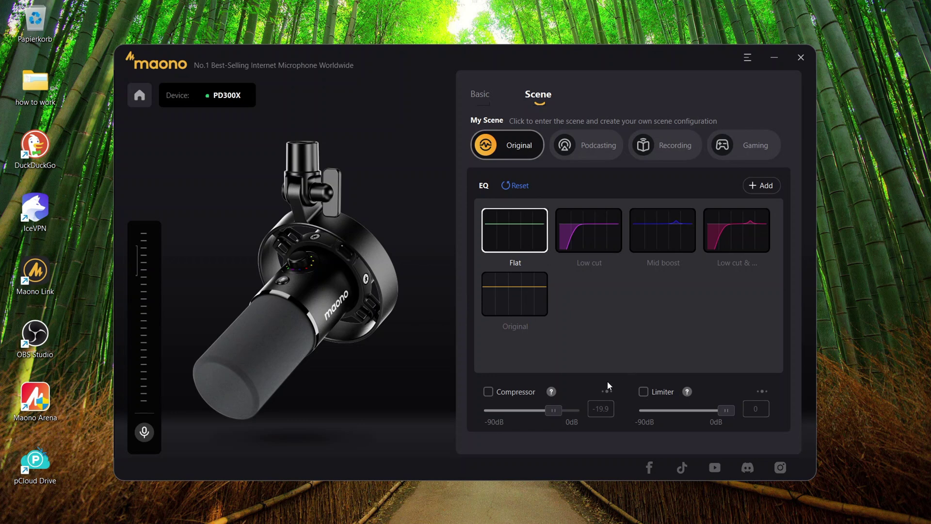
{"action": "left_click", "coordinate": [489, 391]}
{"action": "left_click", "coordinate": [643, 392]}
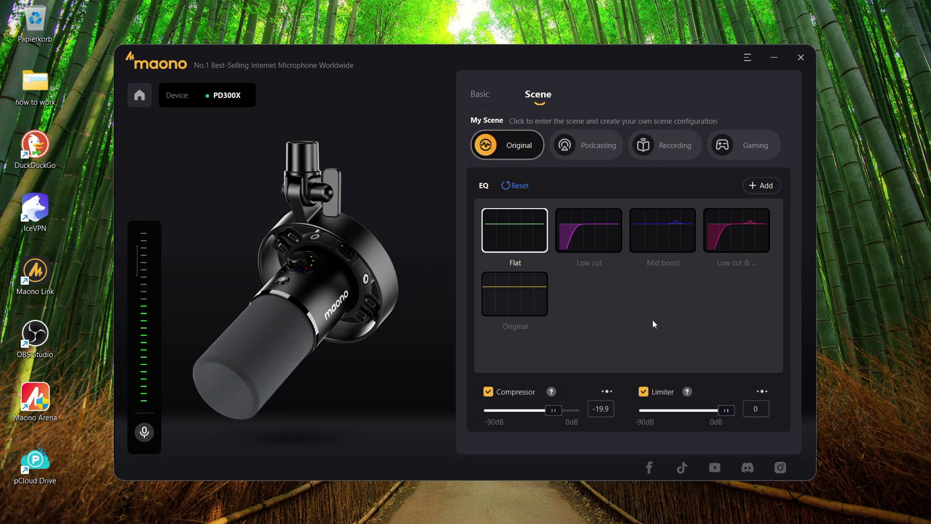
- Audition the Low cut, Mid boost and combined low-cut presets, then start a new custom EQ
{"action": "left_click", "coordinate": [598, 246]}
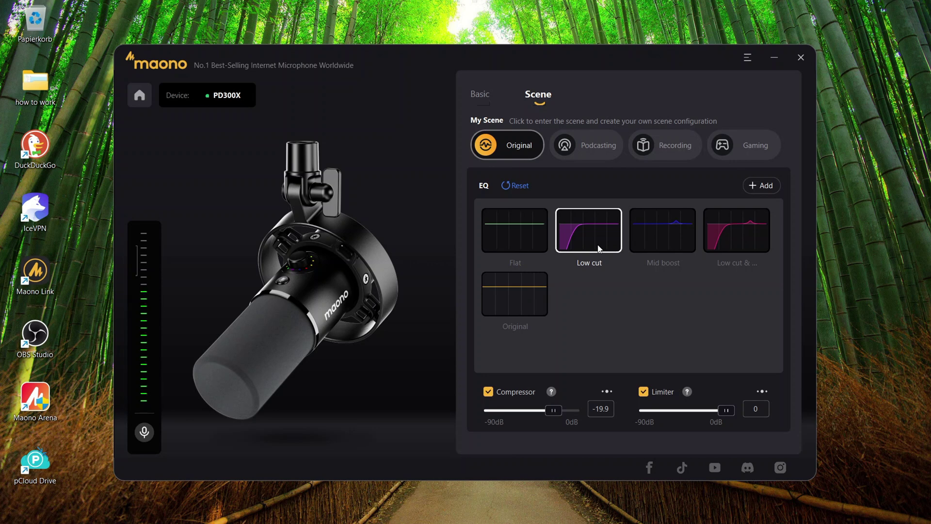
{"action": "left_click", "coordinate": [650, 238]}
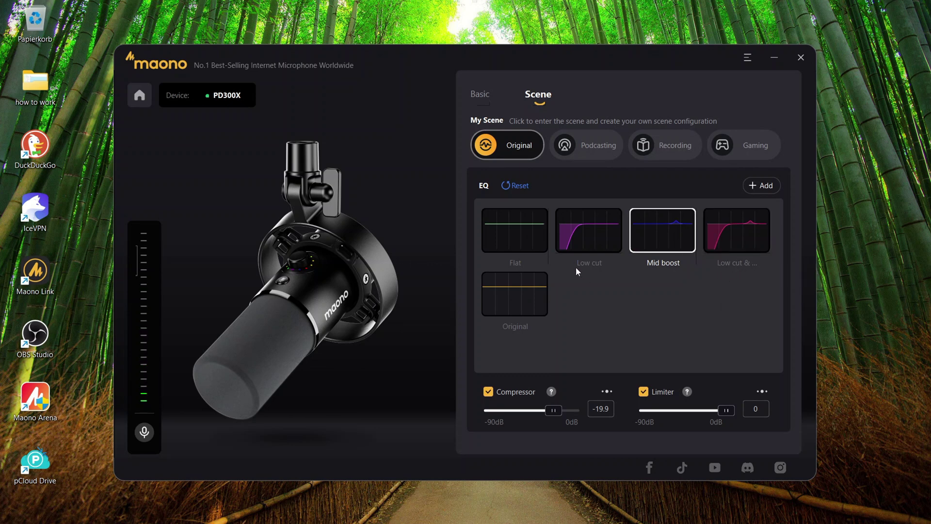
{"action": "left_click", "coordinate": [731, 241]}
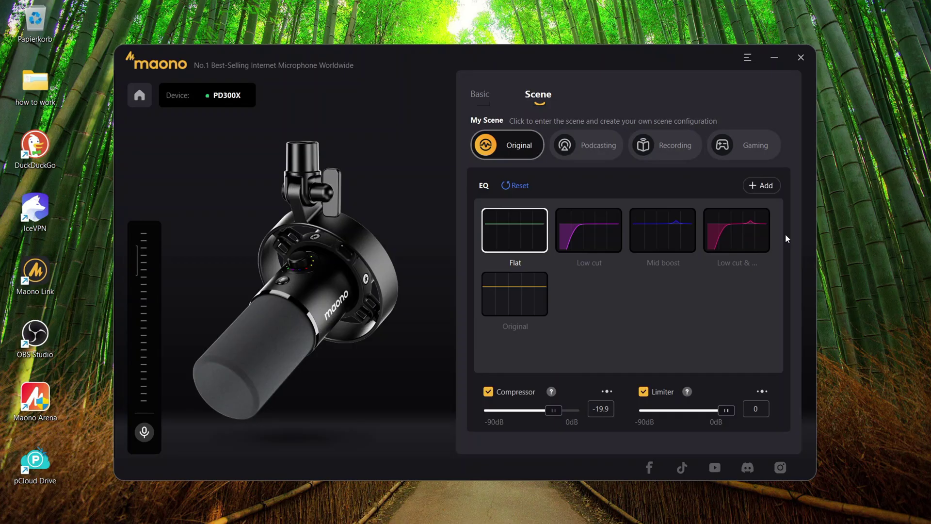
{"action": "left_click", "coordinate": [755, 185]}
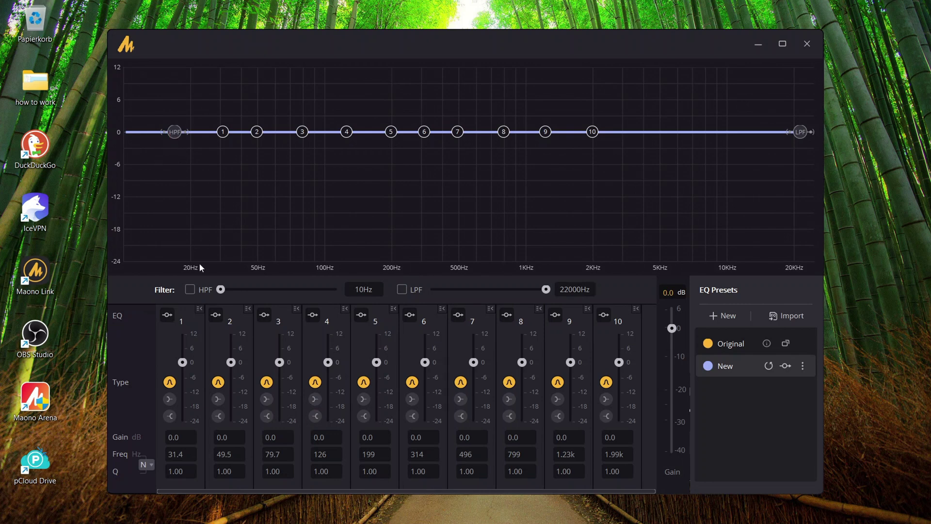
- Enable a 99 Hz high-pass filter and a 13600 Hz low-pass filter
{"action": "left_click", "coordinate": [191, 290]}
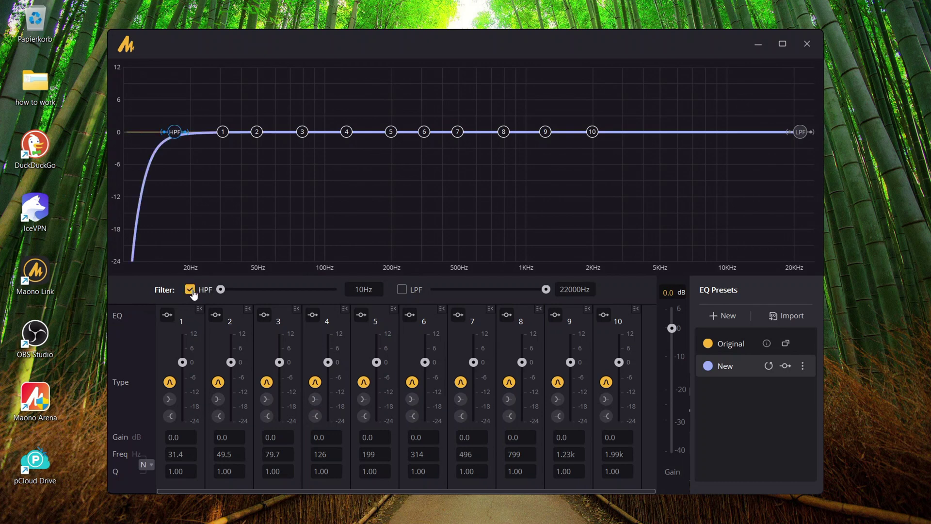
{"action": "left_click_drag", "start_coordinate": [220, 289], "coordinate": [329, 293]}
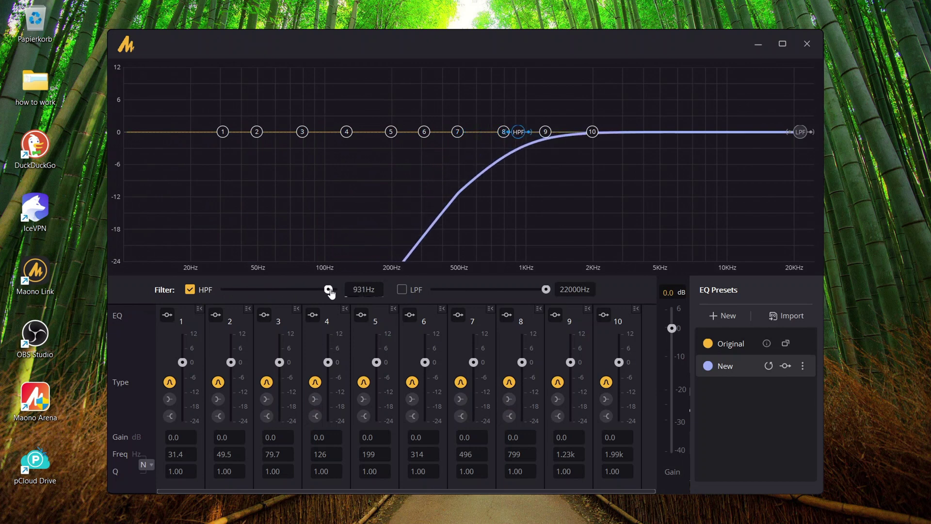
{"action": "left_click_drag", "start_coordinate": [330, 293], "coordinate": [234, 293]}
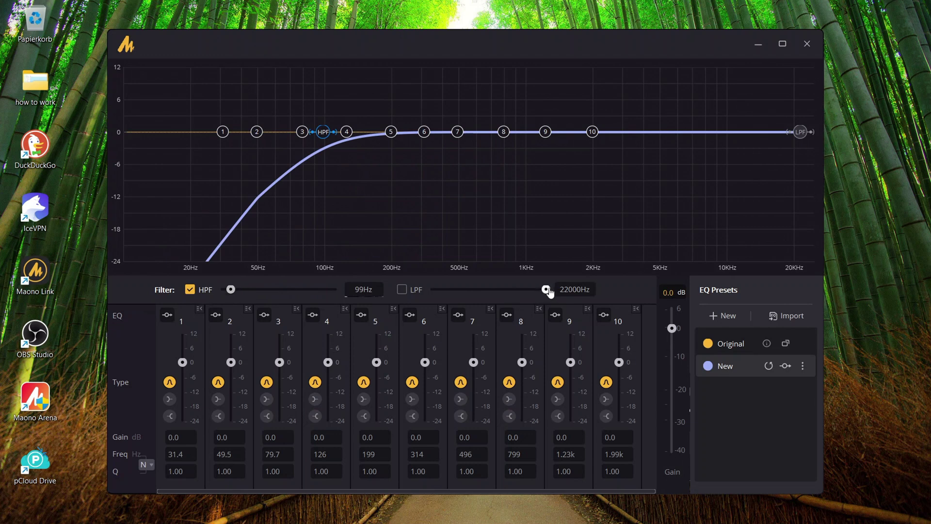
{"action": "mouse_move", "coordinate": [546, 291]}
{"action": "left_mouse_down"}
{"action": "mouse_move", "coordinate": [530, 291]}
{"action": "mouse_move", "coordinate": [601, 293]}
{"action": "left_mouse_up"}
{"action": "left_click_drag", "start_coordinate": [547, 292], "coordinate": [502, 298]}
{"action": "left_click", "coordinate": [402, 290]}
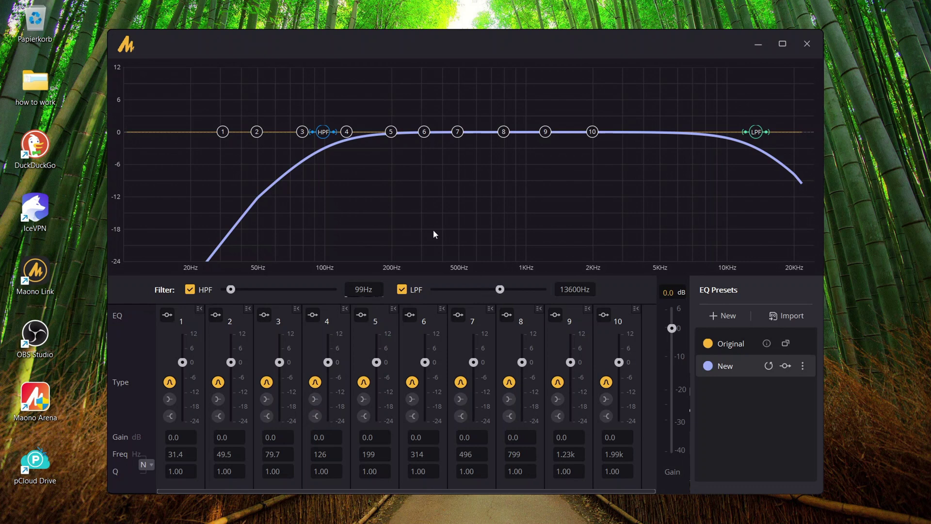
- Cut Band 5 to about -6 dB, boost Band 9 to 6.6 dB, and make Bands 3 and 5 low shelves
{"action": "left_click_drag", "start_coordinate": [391, 130], "coordinate": [575, 200]}
{"action": "left_click_drag", "start_coordinate": [547, 133], "coordinate": [430, 86]}
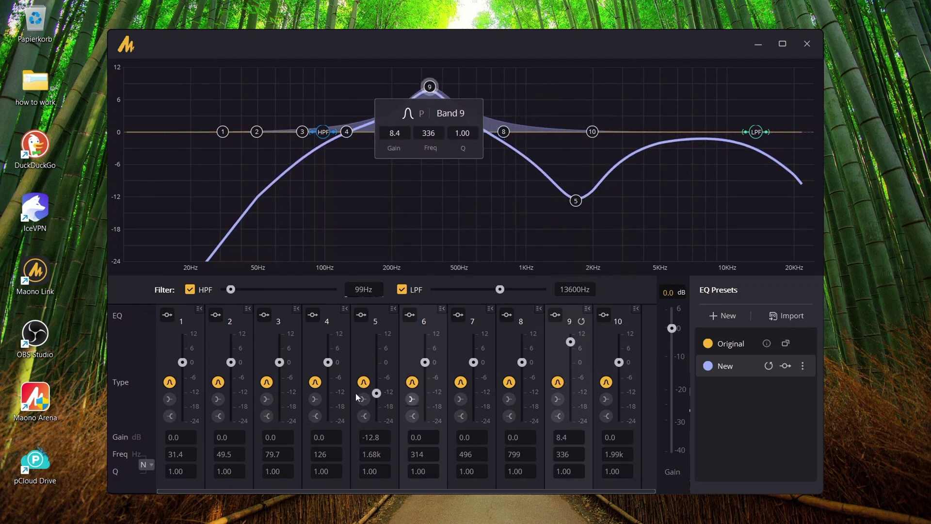
{"action": "left_click", "coordinate": [266, 399]}
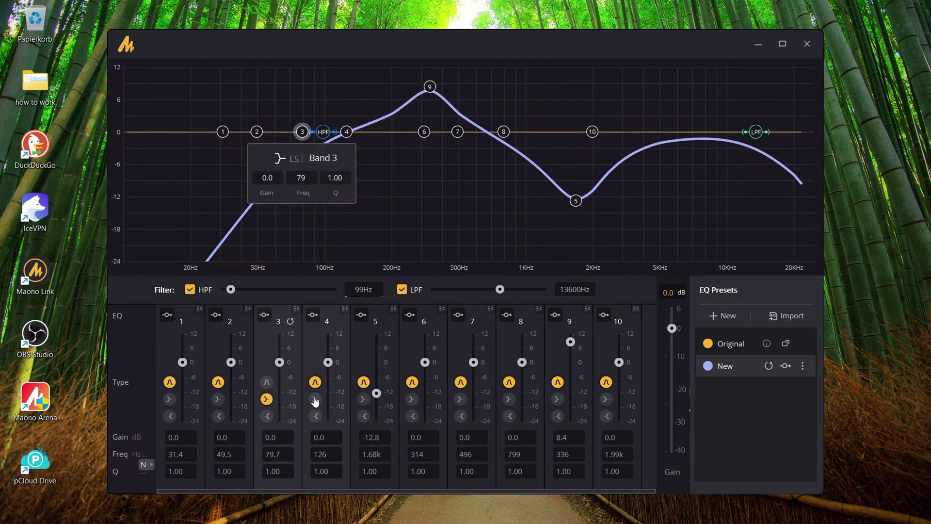
{"action": "left_click", "coordinate": [364, 400]}
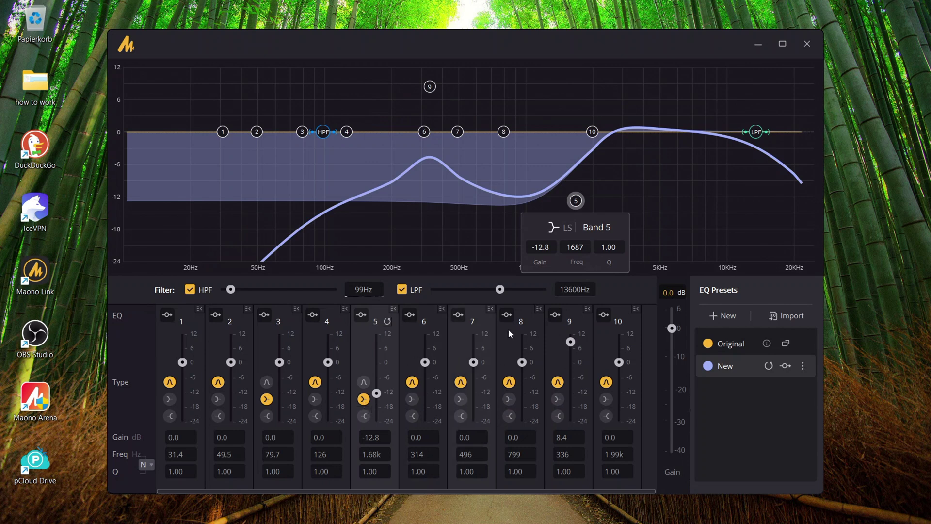
{"action": "left_click", "coordinate": [807, 44]}
{"action": "mouse_move", "coordinate": [597, 304]}
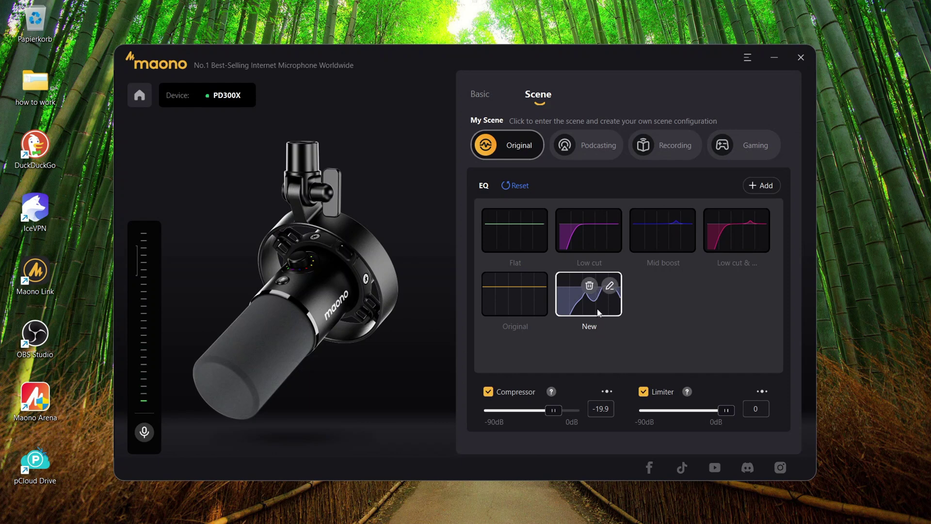
{"action": "left_click", "coordinate": [589, 286]}
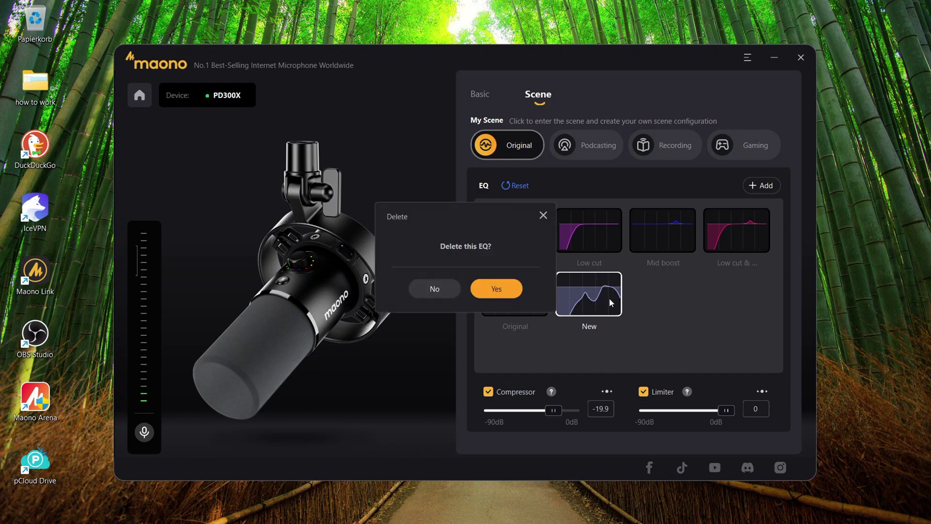
{"action": "left_click", "coordinate": [491, 289]}
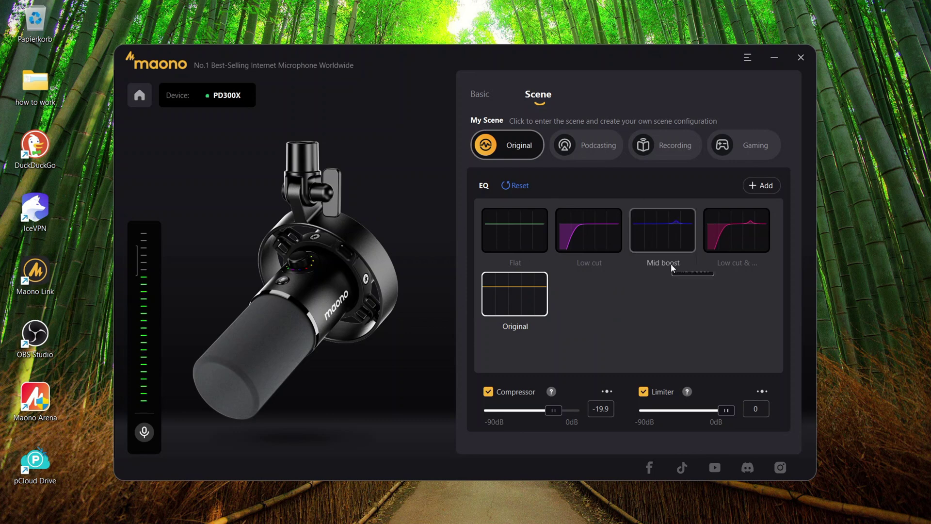
{"action": "left_click", "coordinate": [609, 150]}
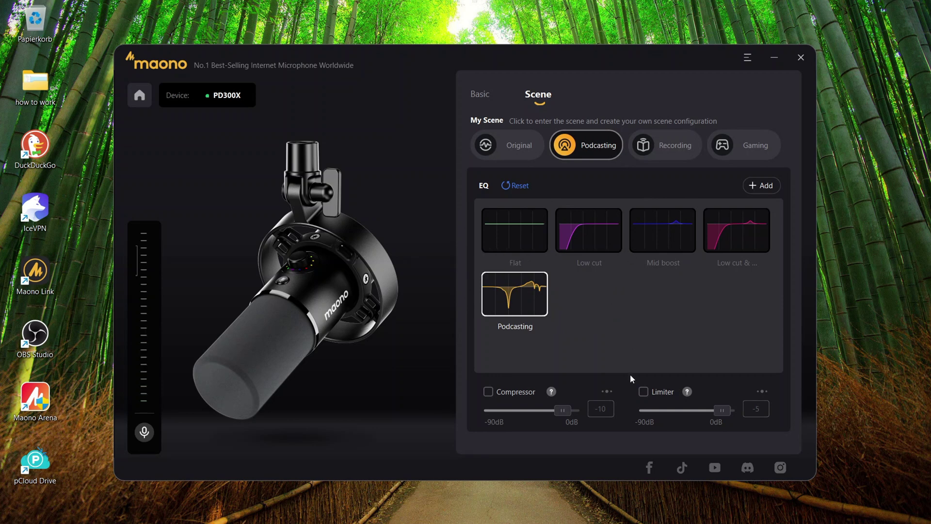
- Switch on the Podcasting scene's compressor at -10 and limiter at -5
{"action": "left_click", "coordinate": [488, 391]}
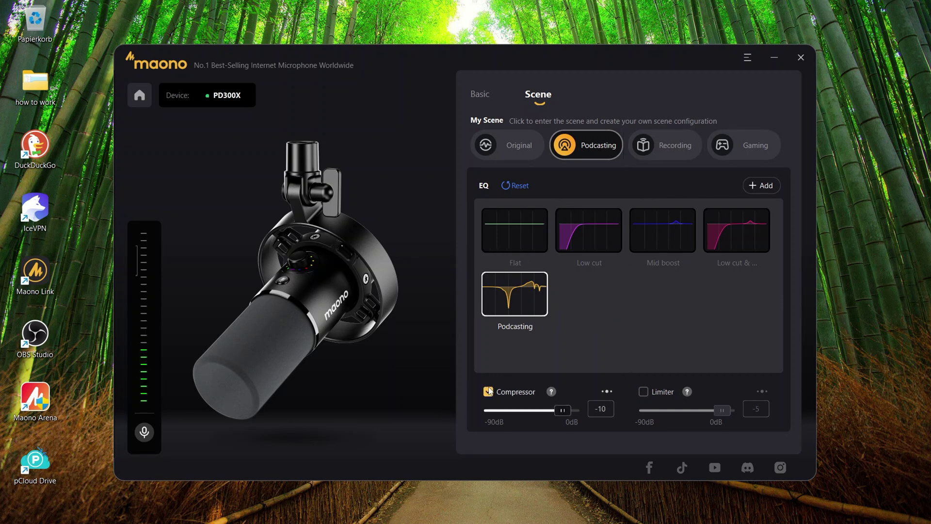
{"action": "left_click", "coordinate": [643, 391]}
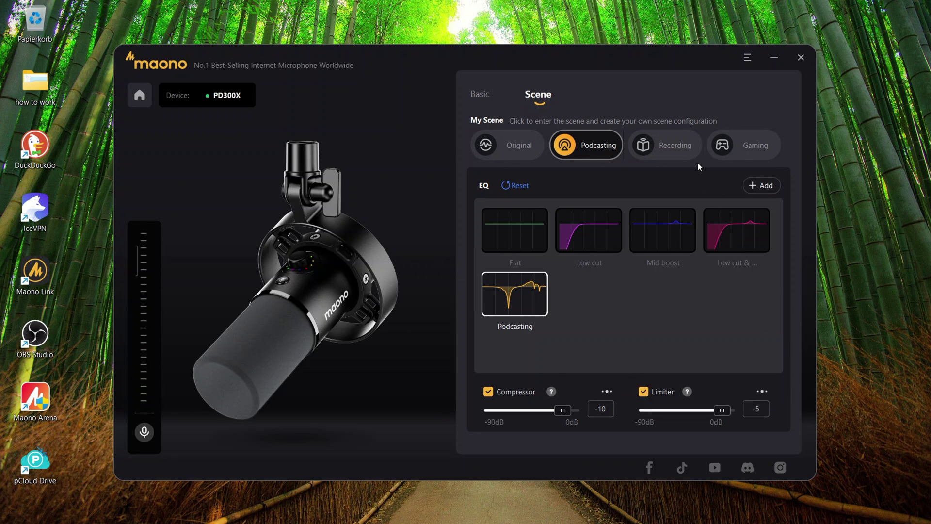
- Audition the Recording scene and its EQ, then Gaming, finally settling on the Podcasting scene
{"action": "left_click", "coordinate": [686, 148]}
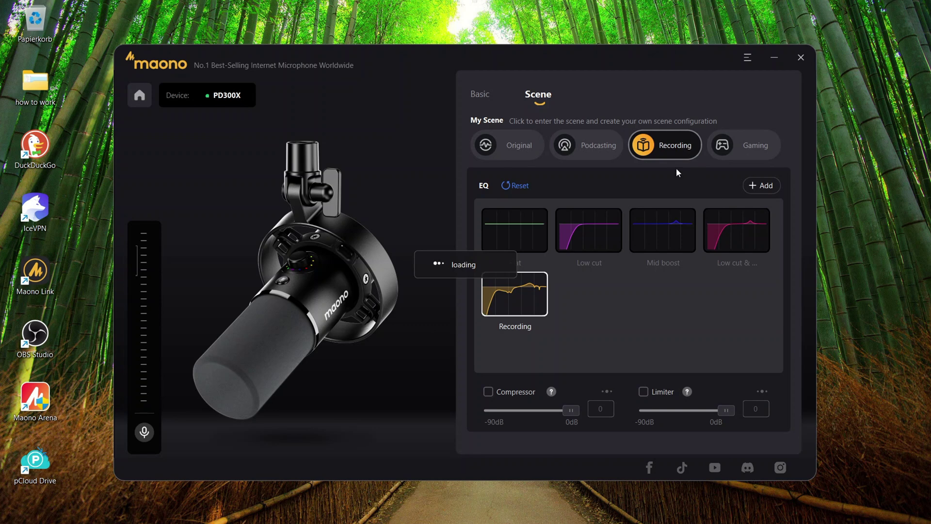
{"action": "left_click", "coordinate": [522, 310]}
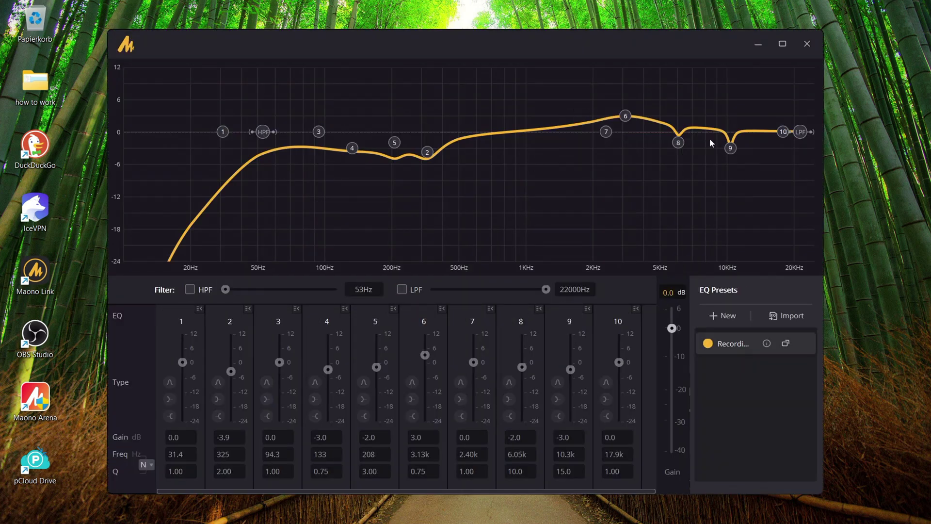
{"action": "left_click", "coordinate": [807, 44]}
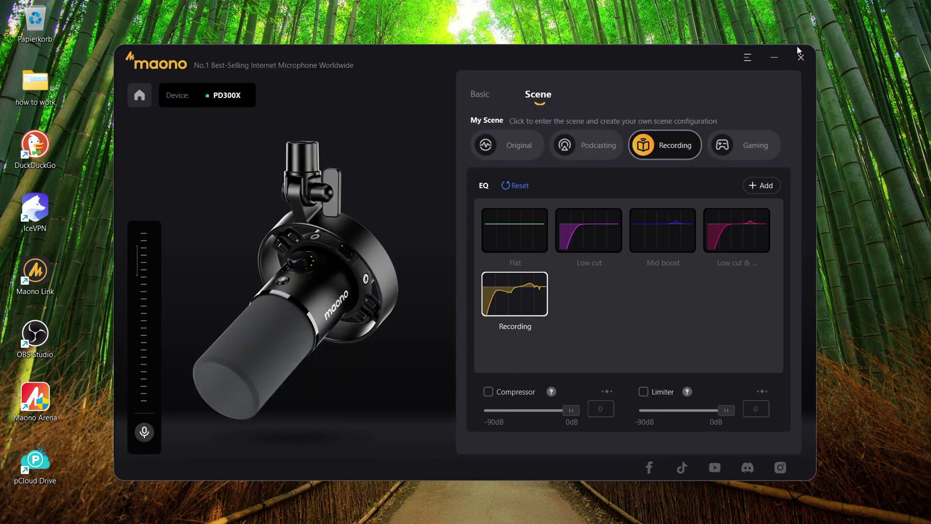
{"action": "left_click", "coordinate": [745, 146]}
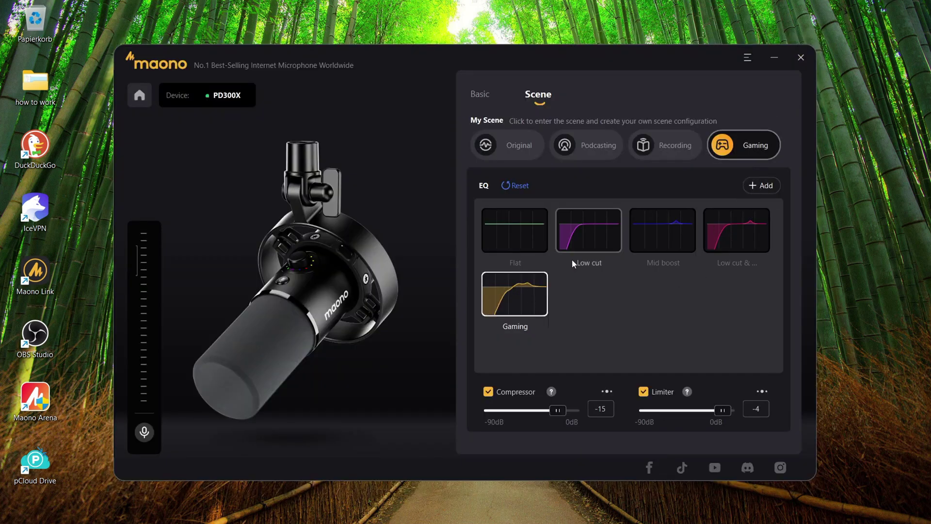
{"action": "left_click", "coordinate": [594, 149]}
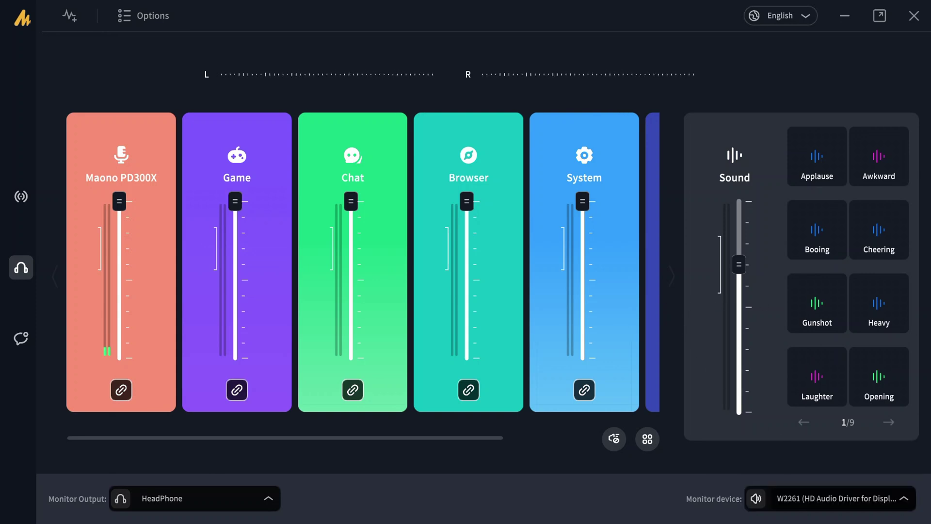
{"action": "key", "text": "super"}
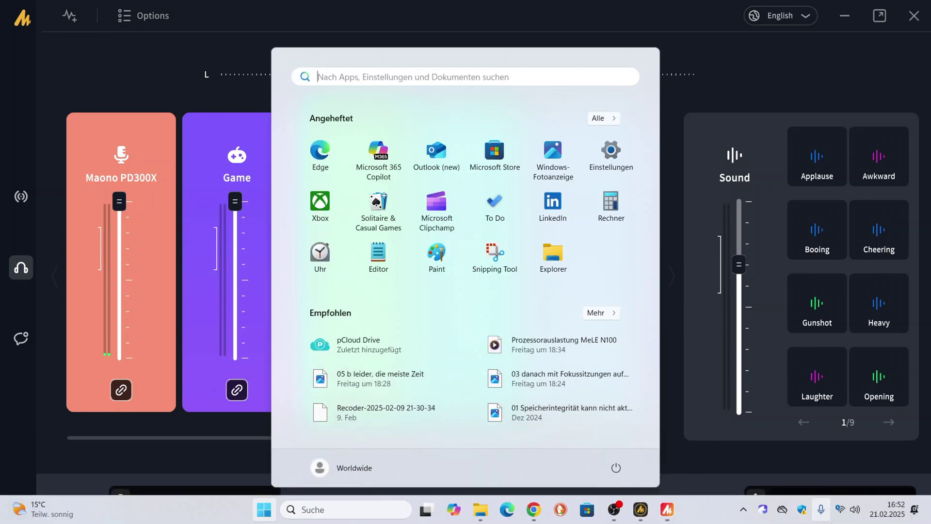
{"action": "left_click", "coordinate": [861, 515]}
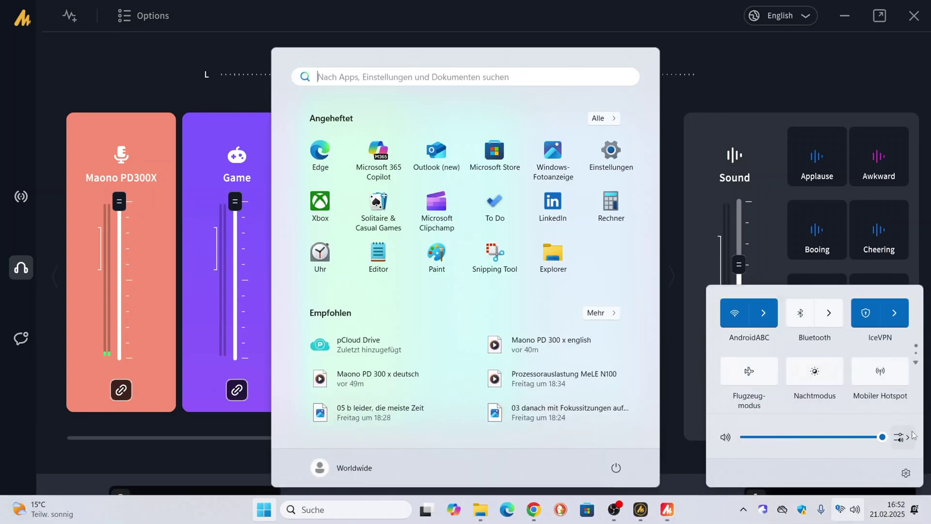
{"action": "left_click", "coordinate": [899, 437]}
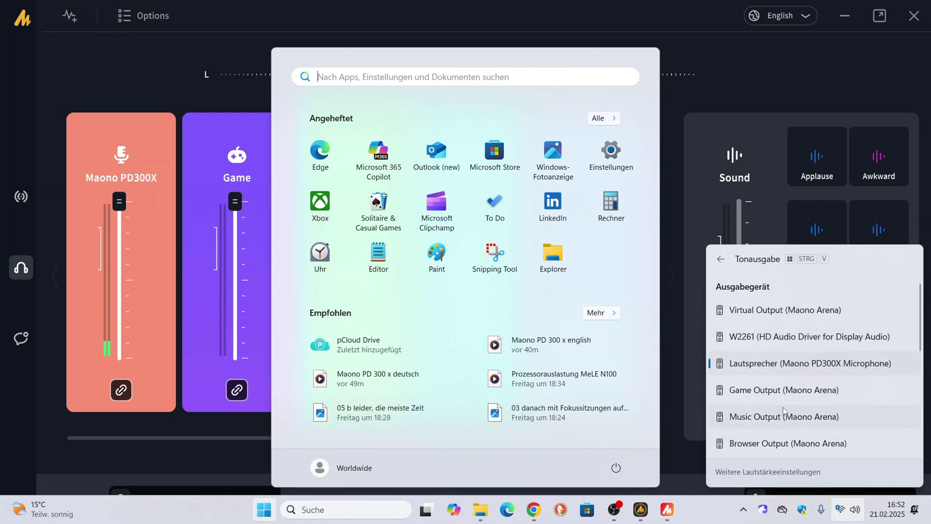
{"action": "scroll", "coordinate": [784, 410], "scroll_direction": "down", "scroll_amount": 3}
{"action": "scroll", "coordinate": [784, 410], "scroll_direction": "down", "scroll_amount": 1}
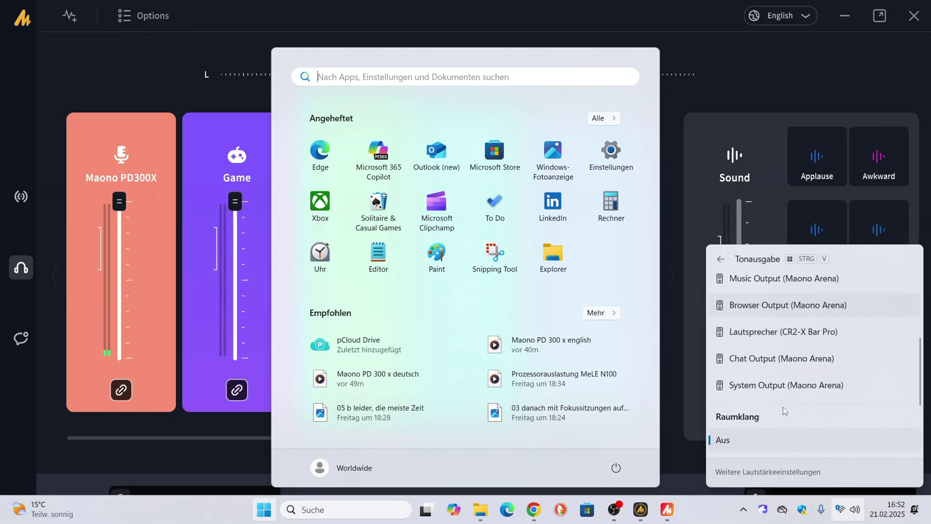
{"action": "scroll", "coordinate": [764, 366], "scroll_direction": "up", "scroll_amount": 3}
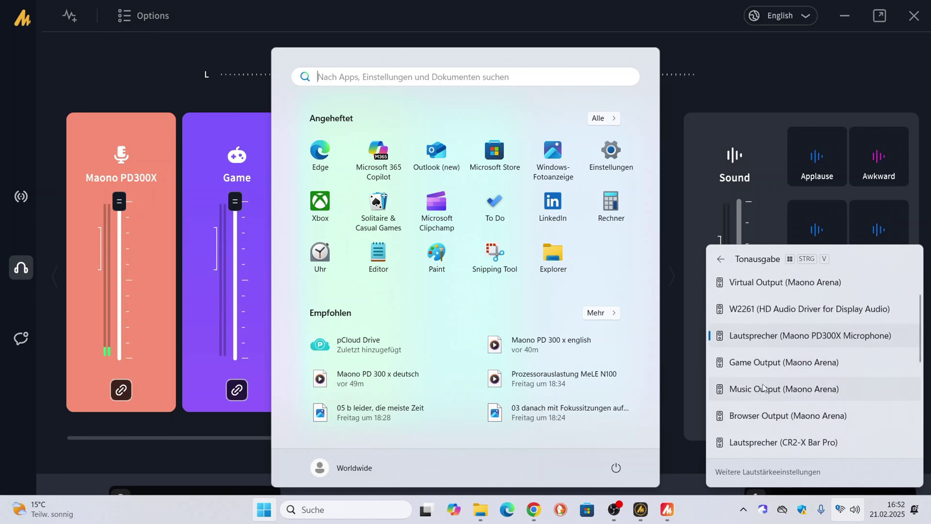
{"action": "left_click", "coordinate": [100, 64]}
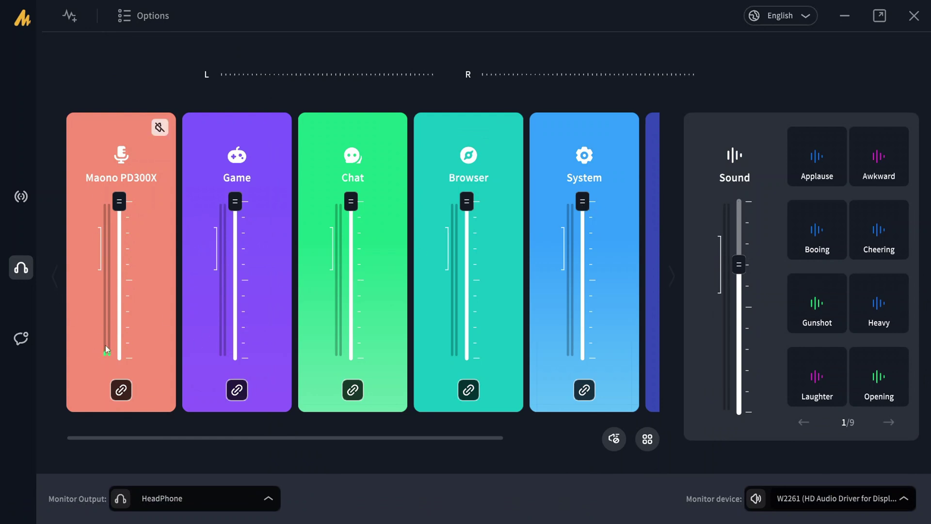
- Play the Applause sound effect from the Maono Arena sound pads
{"action": "key", "text": "alt+Tab"}
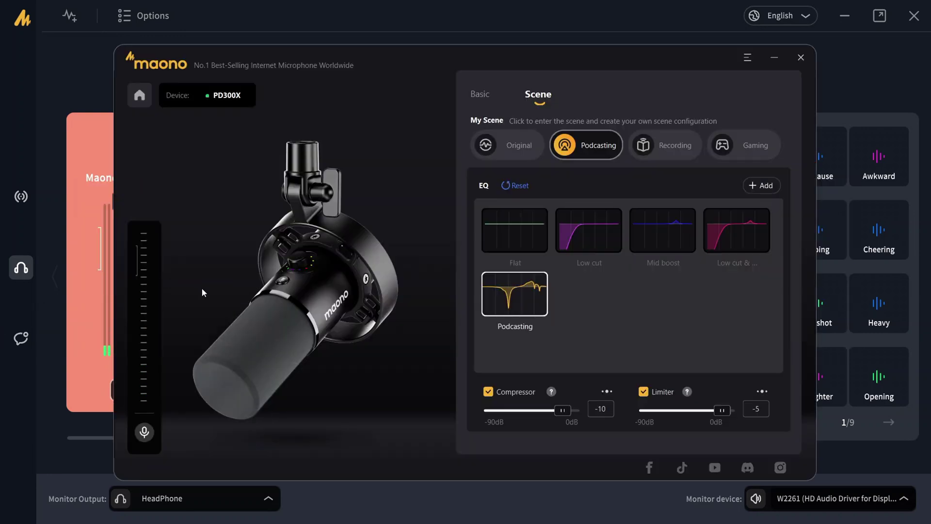
{"action": "key", "text": "alt+Tab"}
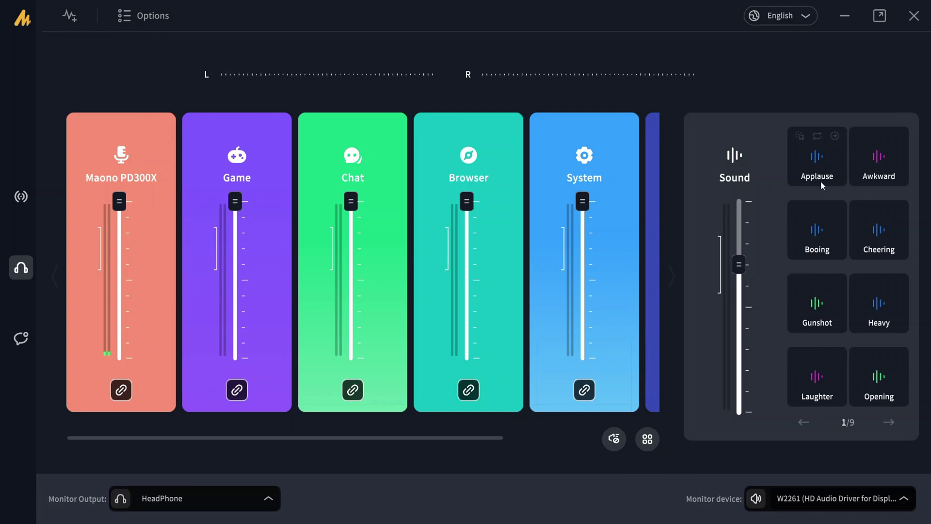
{"action": "left_click", "coordinate": [821, 158]}
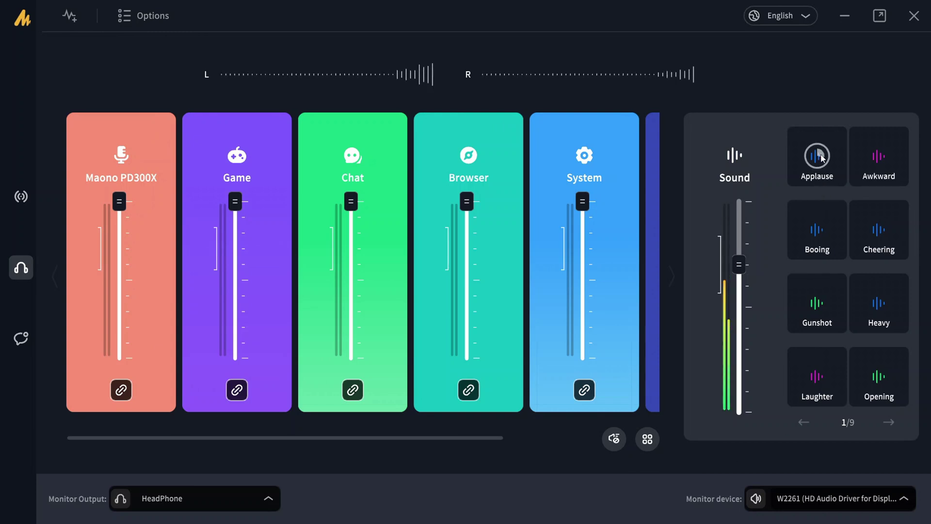
- Check Maono Link's Basic settings and set the monitor device to Lautsprecher (Maono PD300X)
{"action": "key", "text": "alt+Tab"}
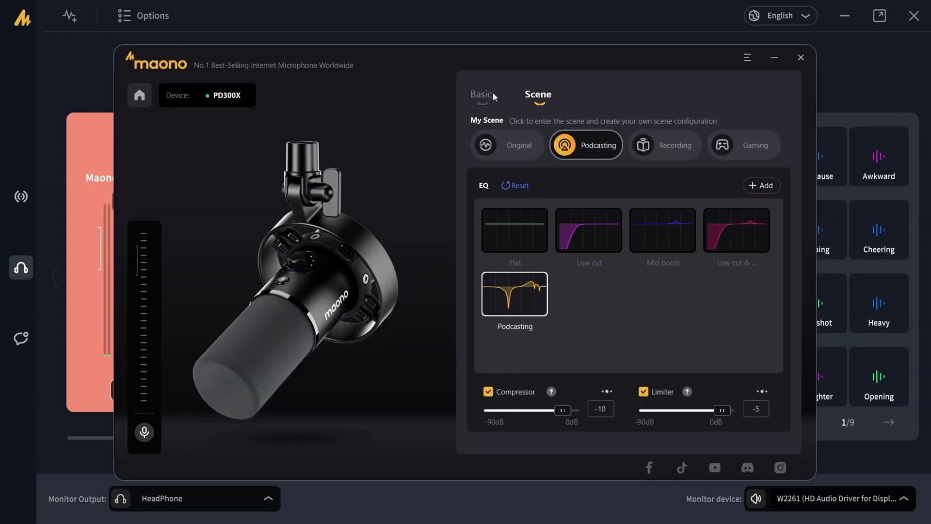
{"action": "left_click", "coordinate": [488, 95]}
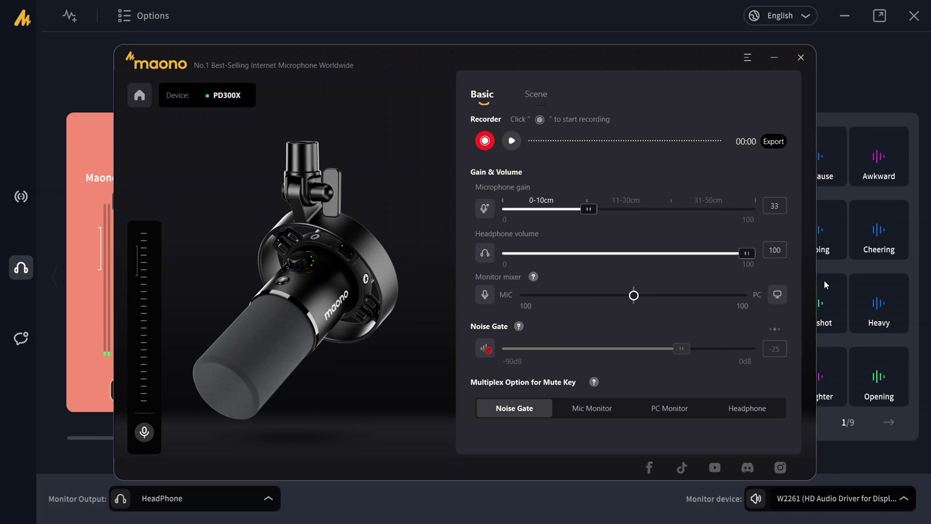
{"action": "left_click", "coordinate": [816, 503]}
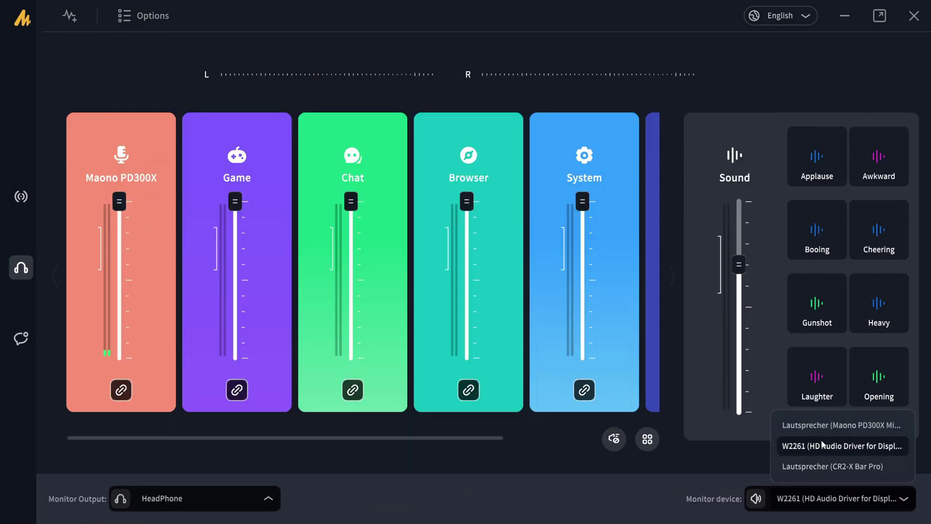
{"action": "left_click", "coordinate": [825, 425]}
{"action": "key", "text": "alt+Tab"}
{"action": "key", "text": "alt+Tab"}
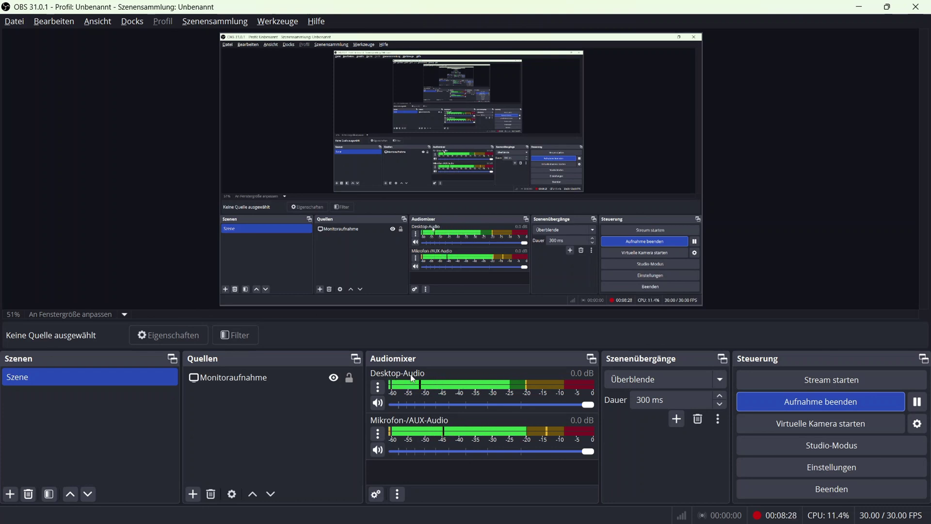
- Check the OBS audio meters, then return through Maono Link to the Maono Arena mixer
{"action": "key", "text": "alt+Tab"}
{"action": "key", "text": "alt+Tab"}
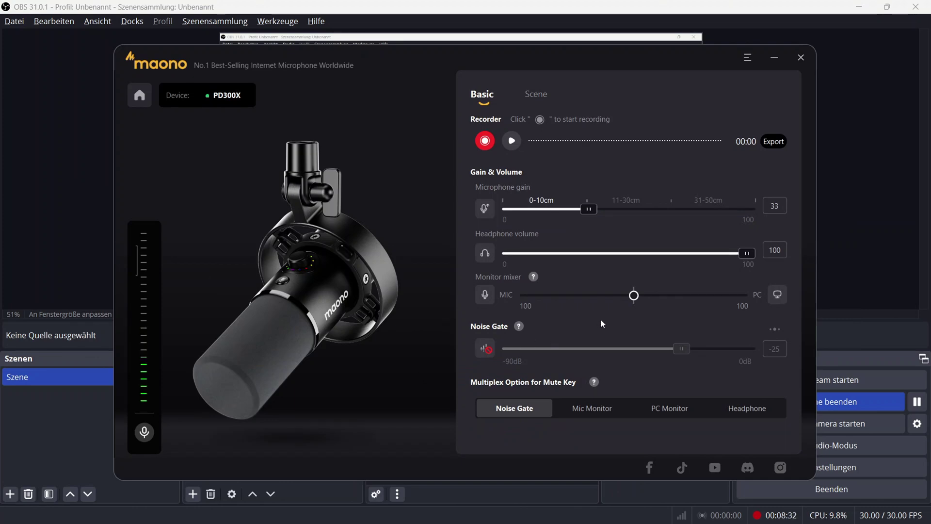
{"action": "key", "text": "alt+Tab"}
{"action": "key", "text": "alt+Tab"}
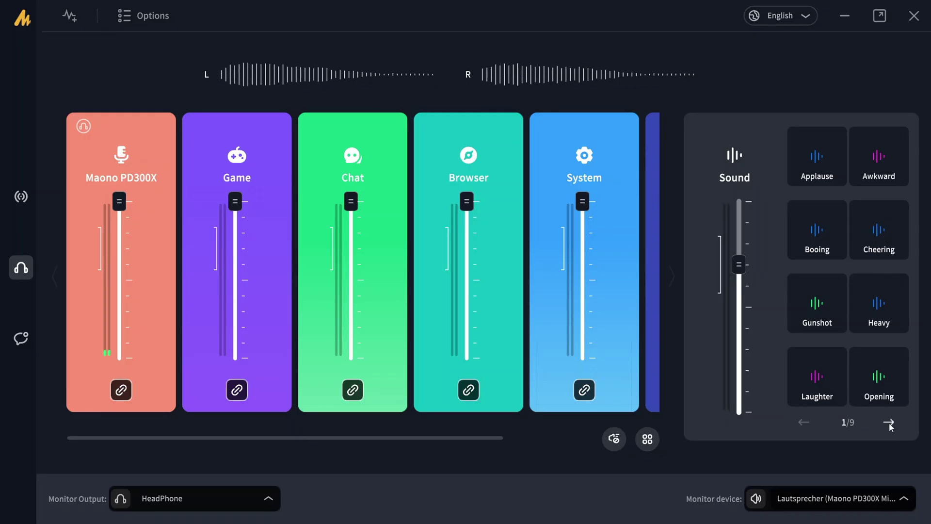
- Show the second sound-pad page and set the monitor device to W2261 display audio
{"action": "left_click", "coordinate": [889, 422]}
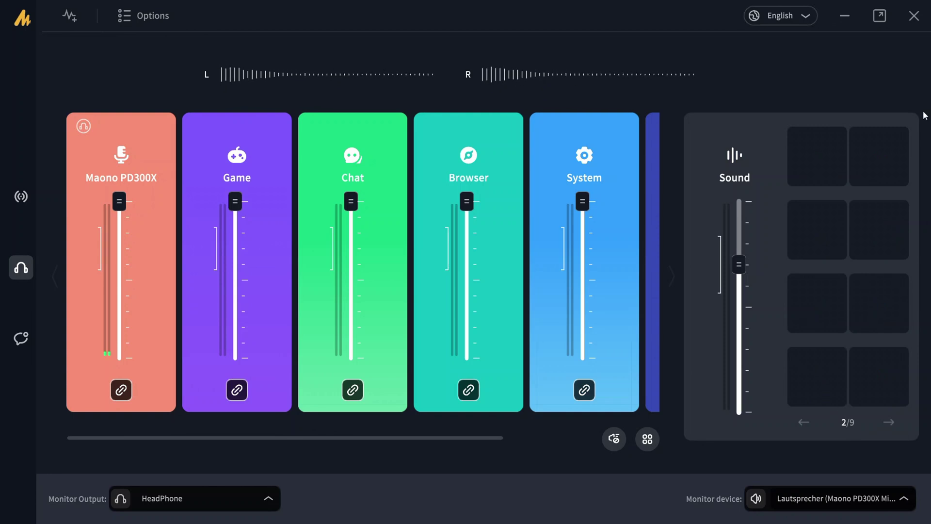
{"action": "left_click", "coordinate": [832, 499]}
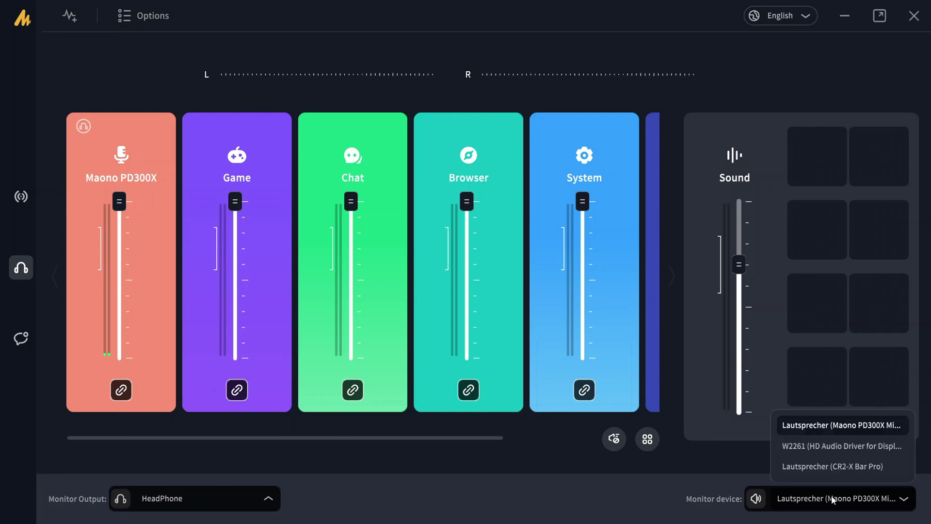
{"action": "left_click", "coordinate": [829, 453]}
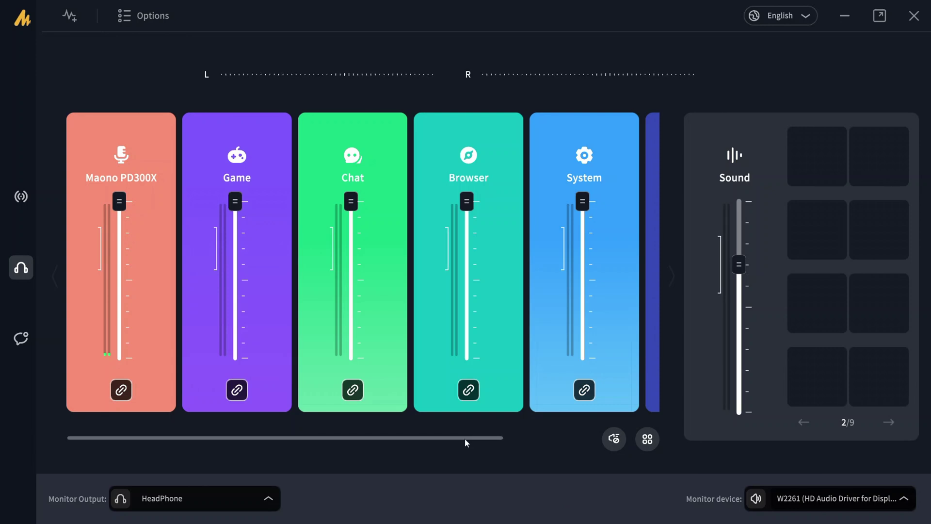
- Scroll the channel strips, then start quitting Maono Arena but cancel to keep it open
{"action": "left_click_drag", "start_coordinate": [464, 438], "coordinate": [604, 438]}
{"action": "left_click", "coordinate": [293, 439]}
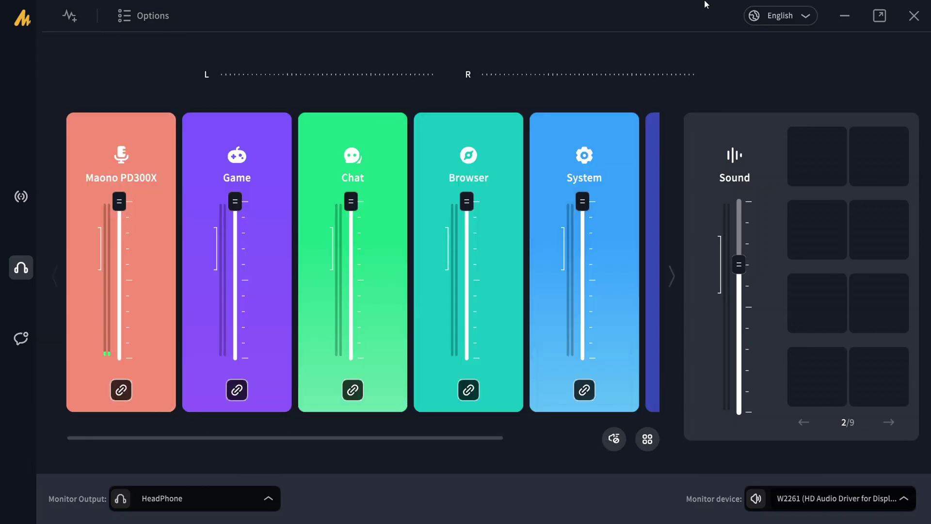
{"action": "left_click", "coordinate": [915, 17]}
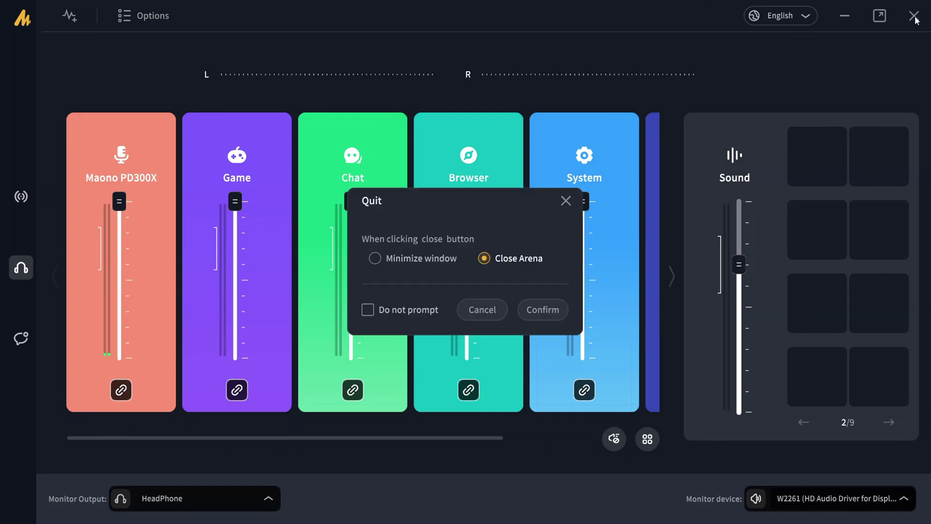
{"action": "left_click", "coordinate": [475, 313]}
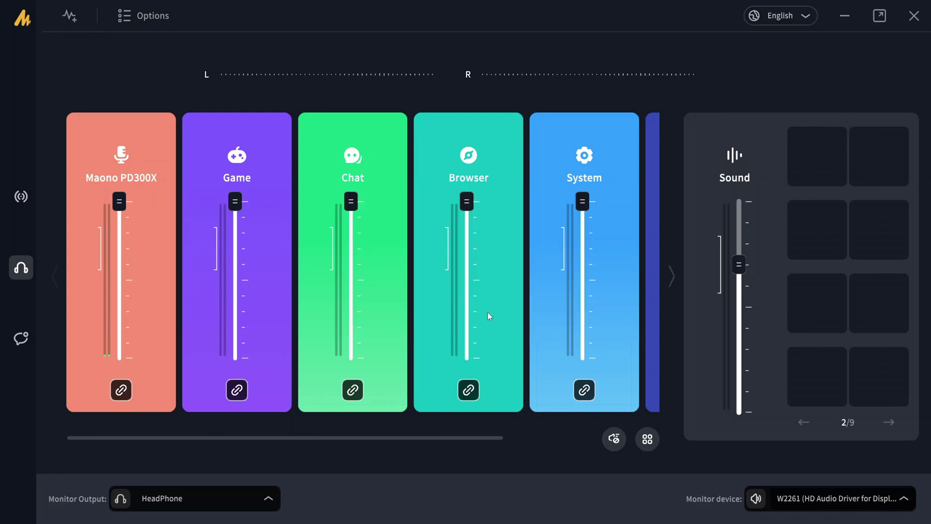